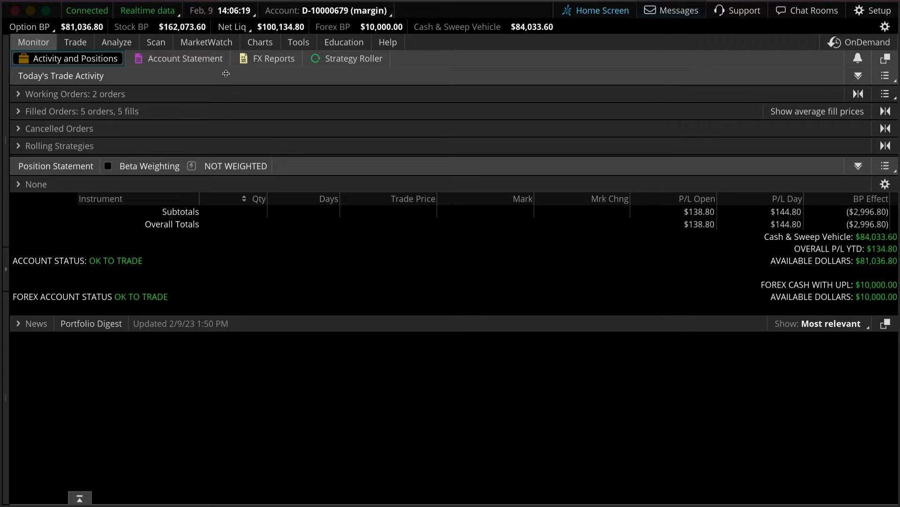
Open the Monitor Account Statement and bring up its 1-day statement-period settings
{"action": "left_click", "coordinate": [221, 57]}
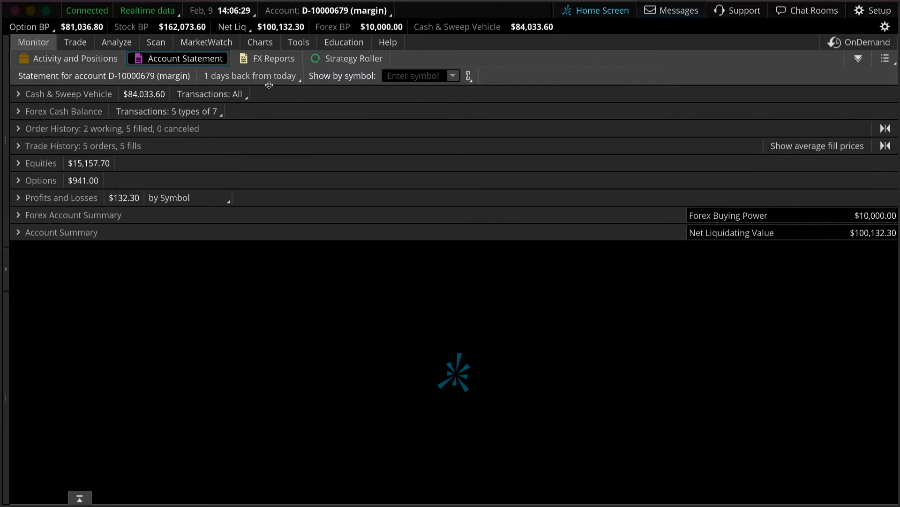
{"action": "left_click", "coordinate": [285, 79]}
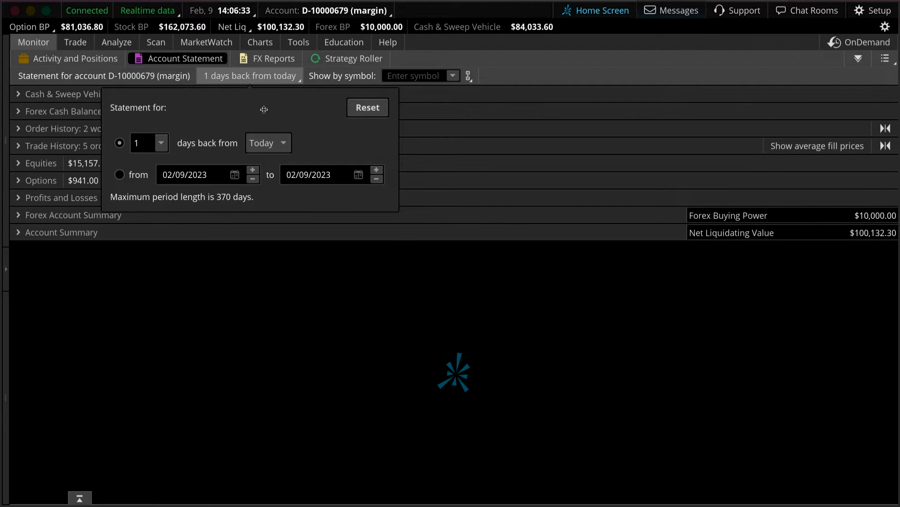
Try editing the days-back value, then set the start date to February 3
{"action": "left_click", "coordinate": [162, 144]}
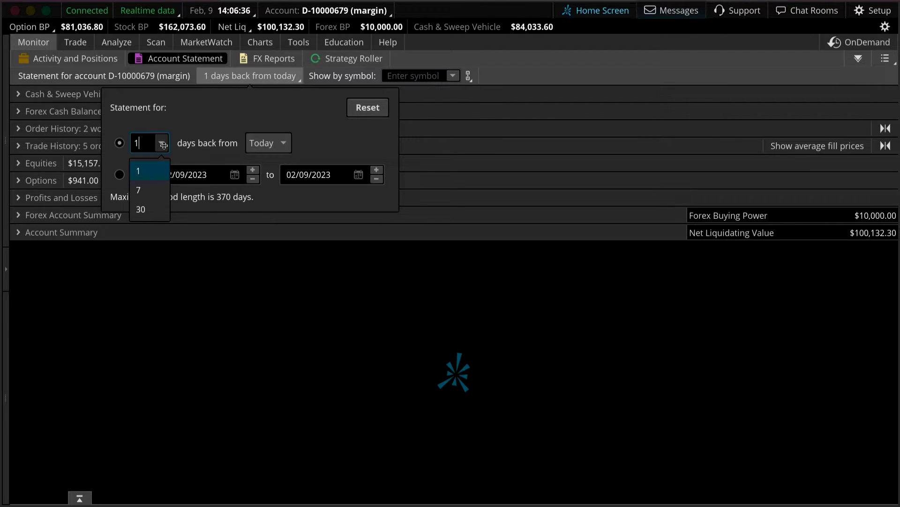
{"action": "left_click_drag", "start_coordinate": [150, 139], "coordinate": [112, 136]}
{"action": "type", "text": "9"}
{"action": "key", "text": "BackSpace"}
{"action": "left_click", "coordinate": [177, 120]}
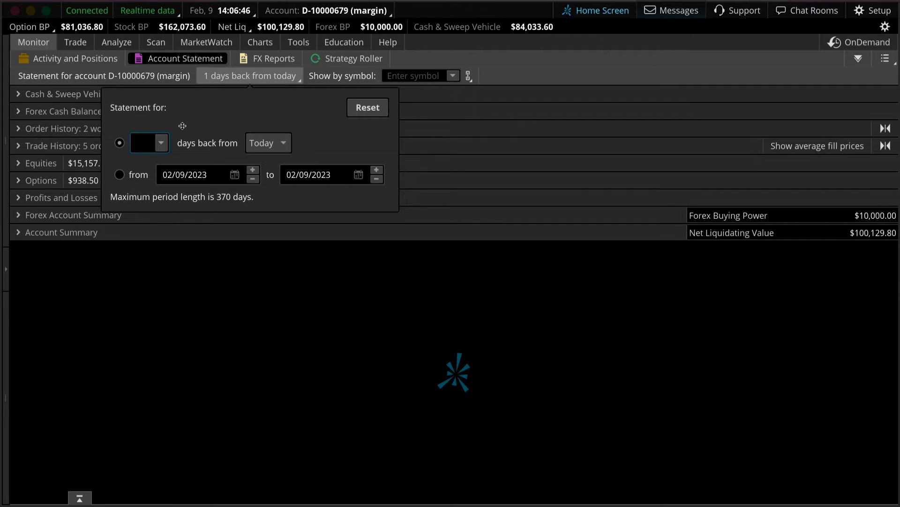
{"action": "left_click", "coordinate": [235, 176]}
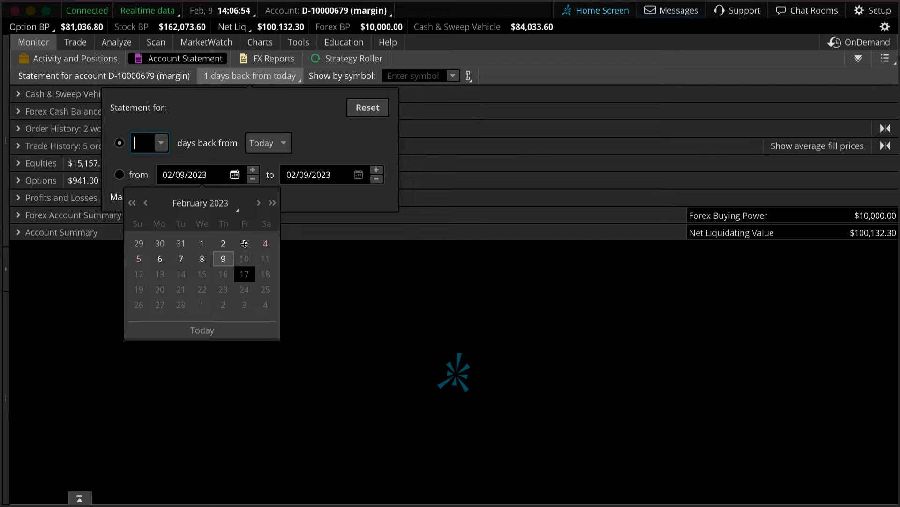
{"action": "left_click", "coordinate": [239, 249]}
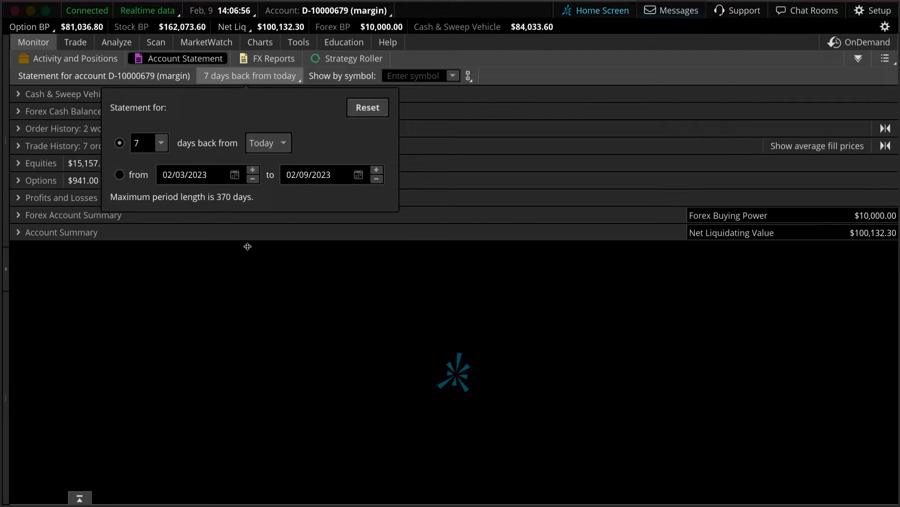
Reset the period and choose 7 days back from today, closing the settings
{"action": "left_click", "coordinate": [376, 108]}
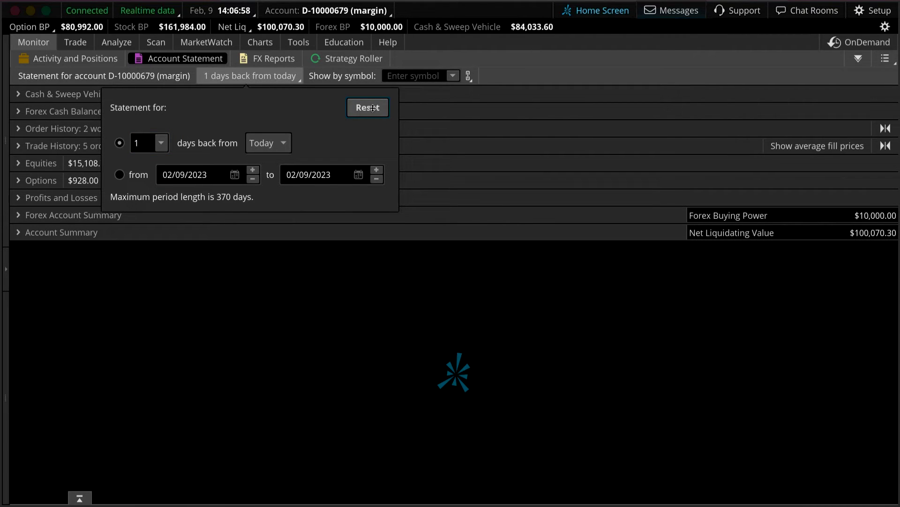
{"action": "left_click", "coordinate": [162, 143]}
{"action": "left_click", "coordinate": [153, 190]}
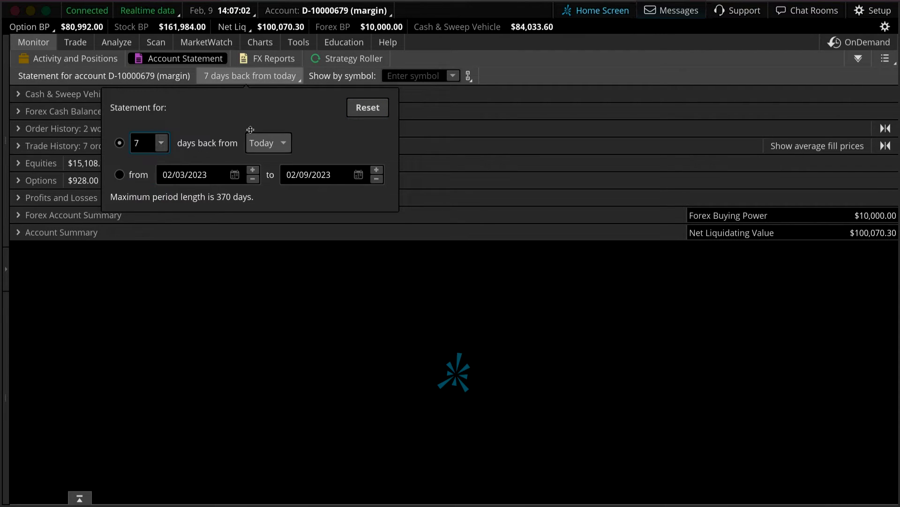
{"action": "left_click", "coordinate": [180, 239]}
{"action": "left_click", "coordinate": [19, 94]}
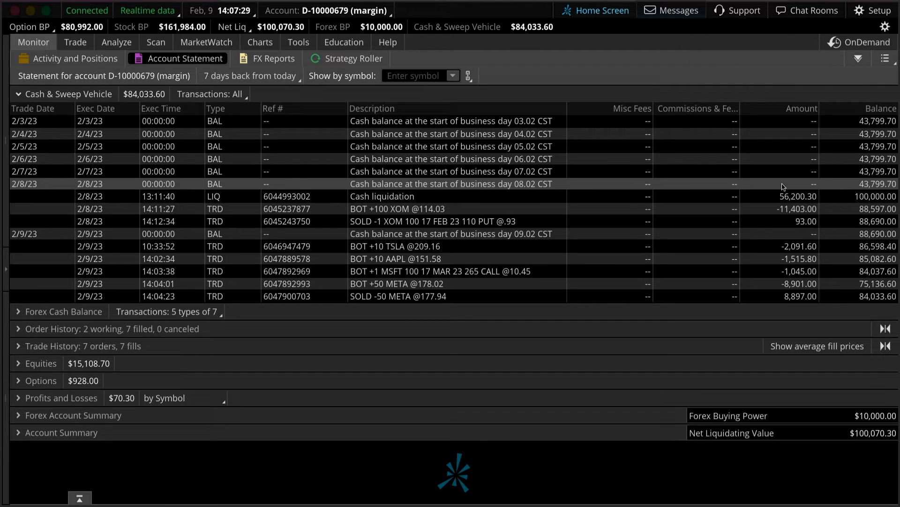
{"action": "left_click", "coordinate": [233, 94]}
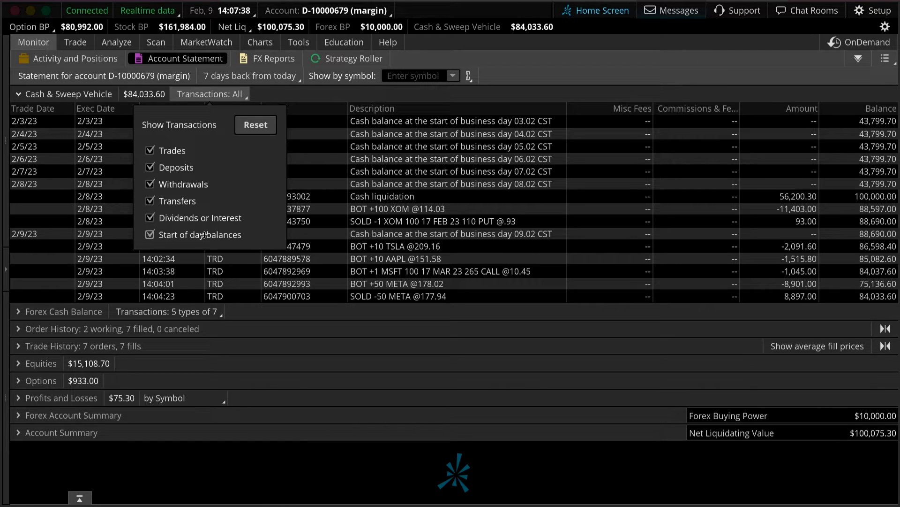
{"action": "left_click", "coordinate": [175, 169]}
{"action": "left_click", "coordinate": [174, 183]}
{"action": "left_click", "coordinate": [180, 201]}
{"action": "left_click", "coordinate": [181, 218]}
{"action": "left_click", "coordinate": [183, 234]}
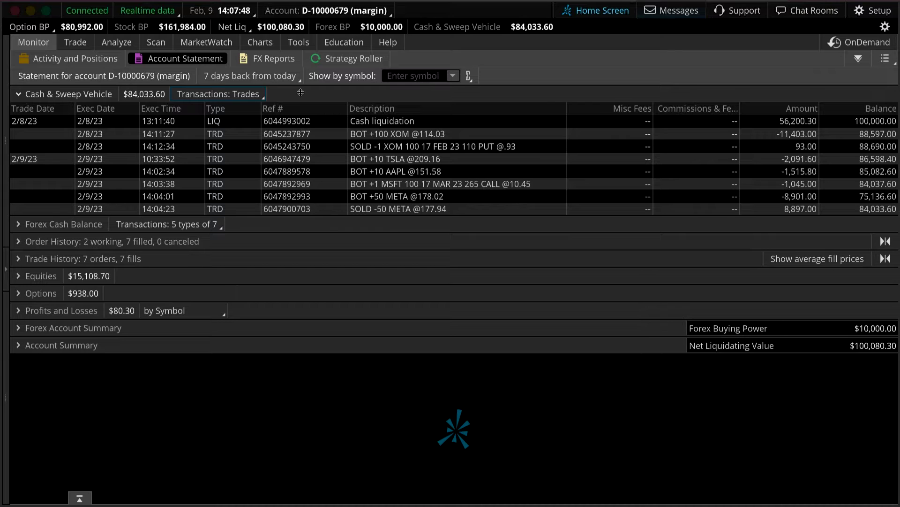
{"action": "left_click", "coordinate": [252, 93]}
{"action": "left_click", "coordinate": [264, 124]}
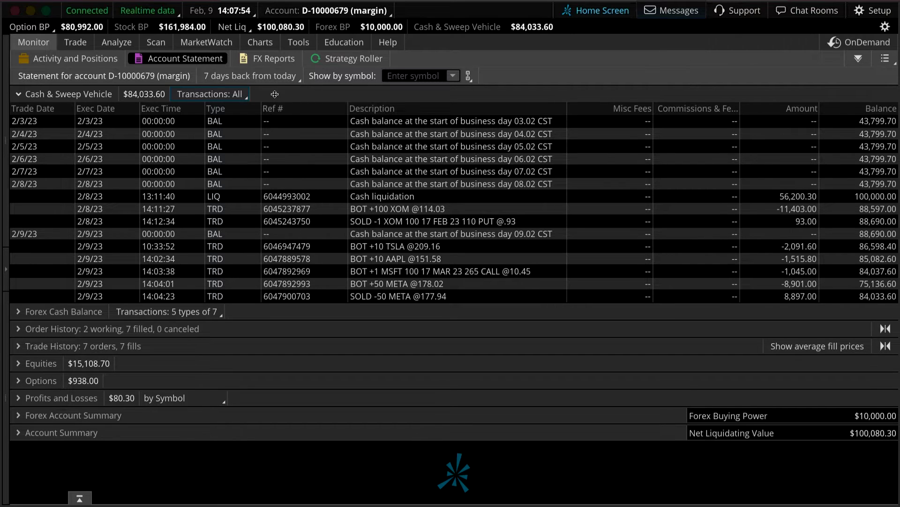
{"action": "left_click", "coordinate": [19, 93]}
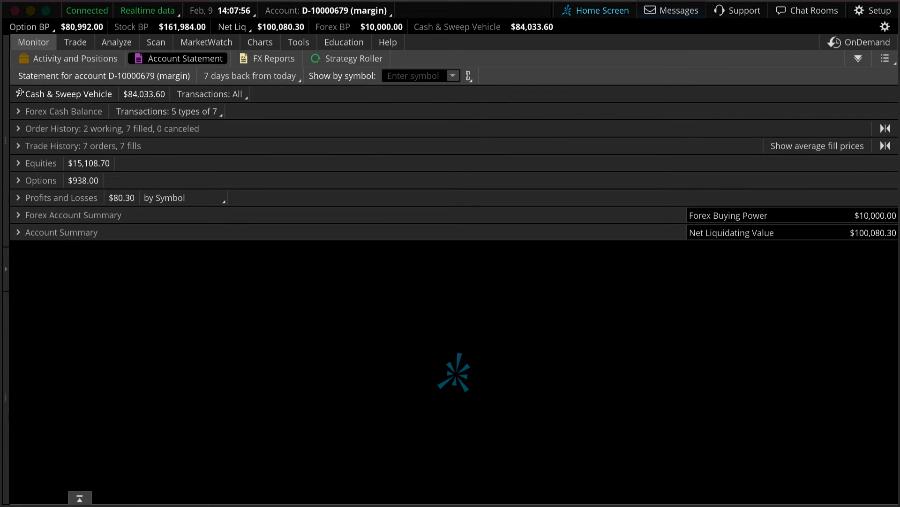
Expand Order History and filter the statement to symbol TSLA
{"action": "left_click", "coordinate": [18, 128]}
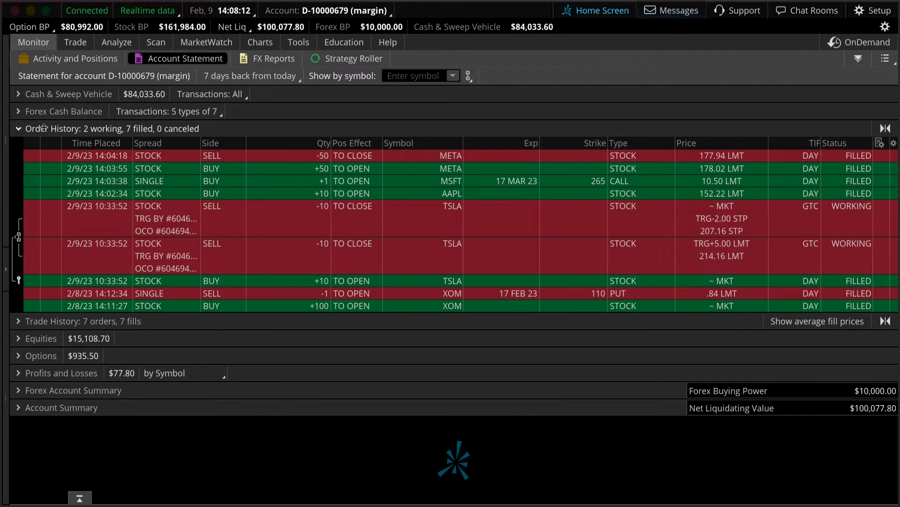
{"action": "left_click", "coordinate": [420, 76]}
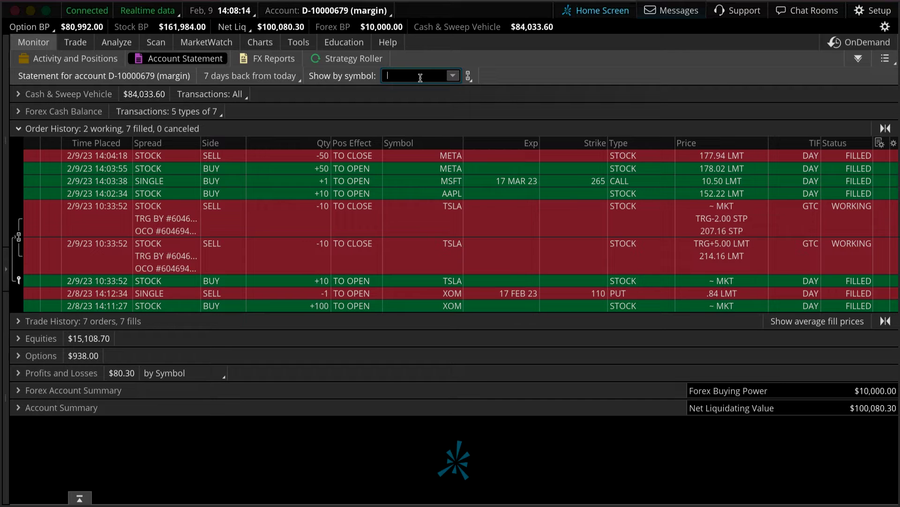
{"action": "type", "text": "TSLA"}
{"action": "key", "text": "Return"}
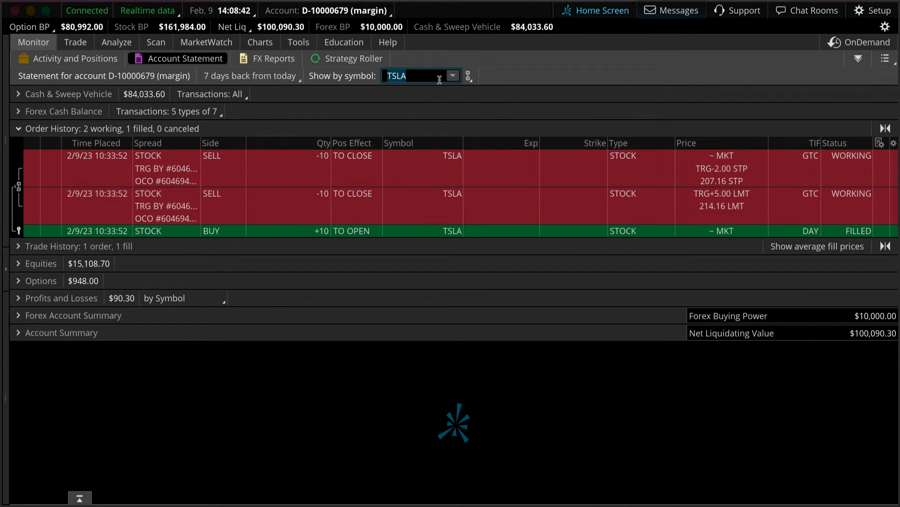
Clear the TSLA filter, collapse Order History and expand Trade History
{"action": "key", "text": "BackSpace"}
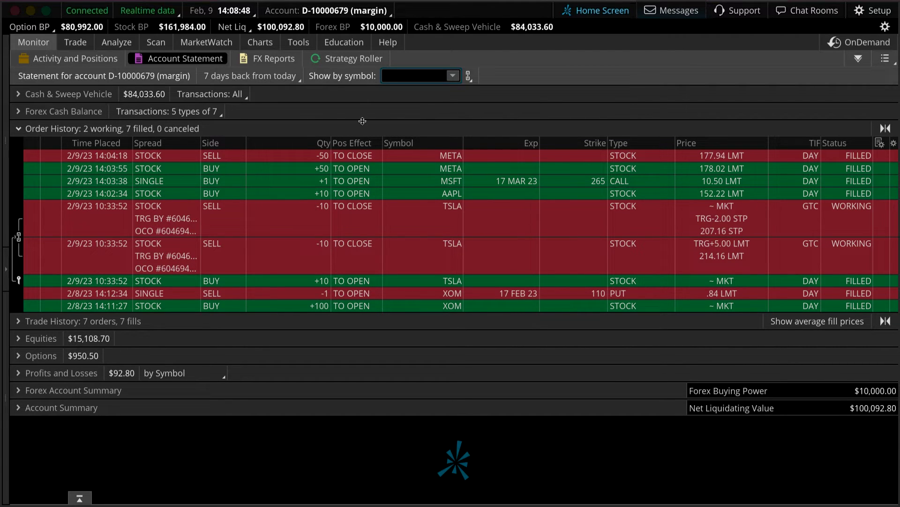
{"action": "left_click", "coordinate": [20, 128]}
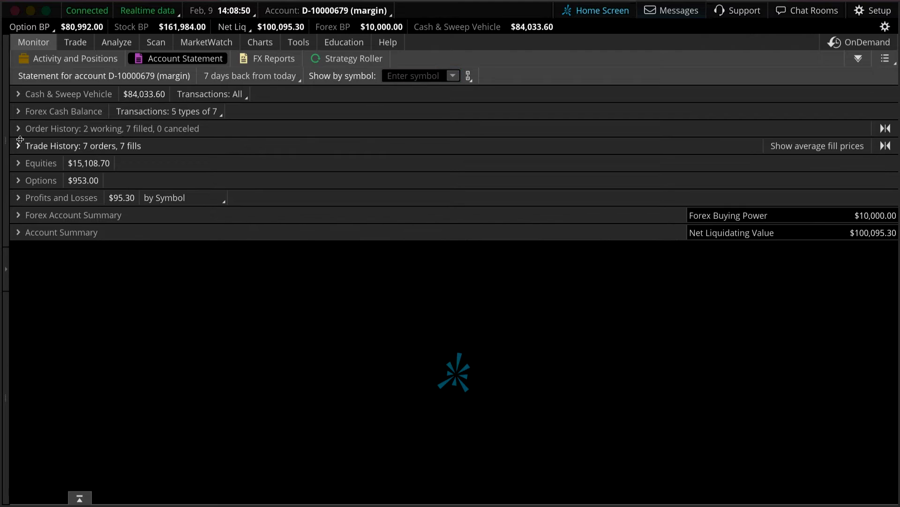
{"action": "left_click", "coordinate": [20, 146]}
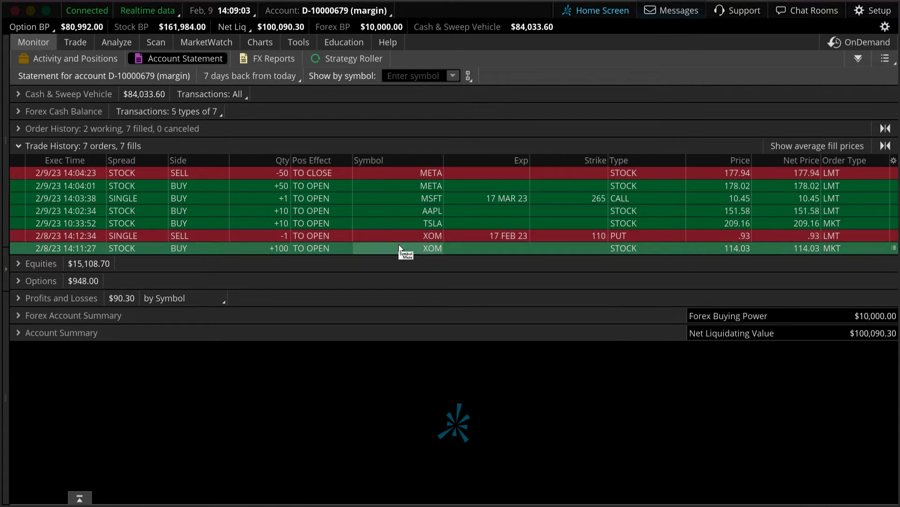
Filter the statement to symbol AAPL
{"action": "left_click", "coordinate": [408, 78]}
{"action": "type", "text": "AAPL"}
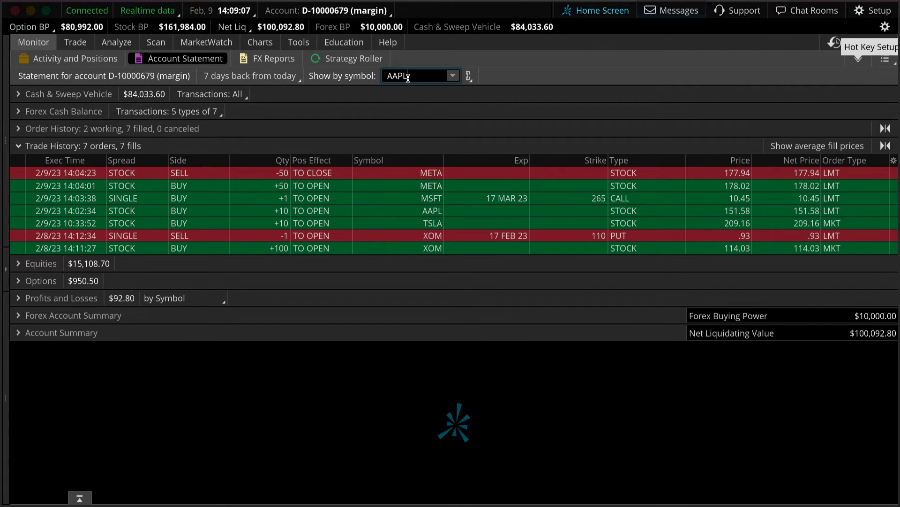
{"action": "key", "text": "Return"}
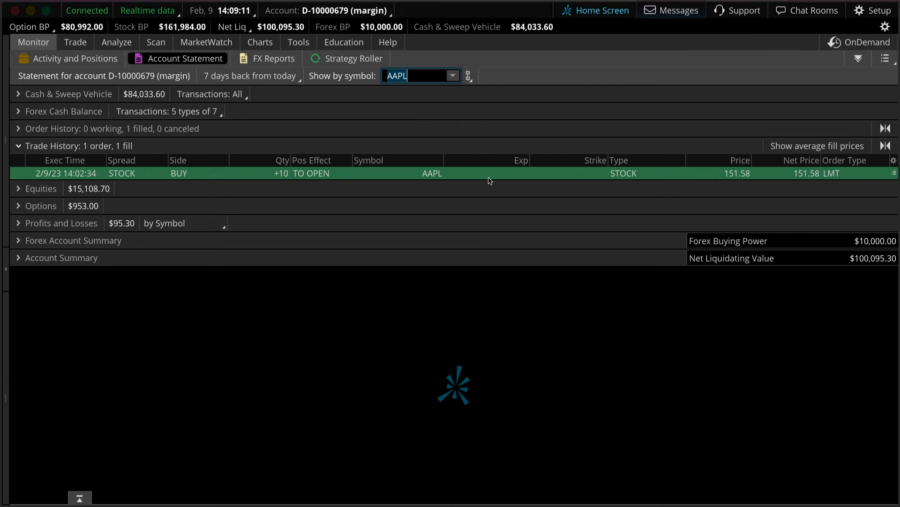
Clear the AAPL filter and open the Customize Trade History columns dialog
{"action": "key", "text": "BackSpace"}
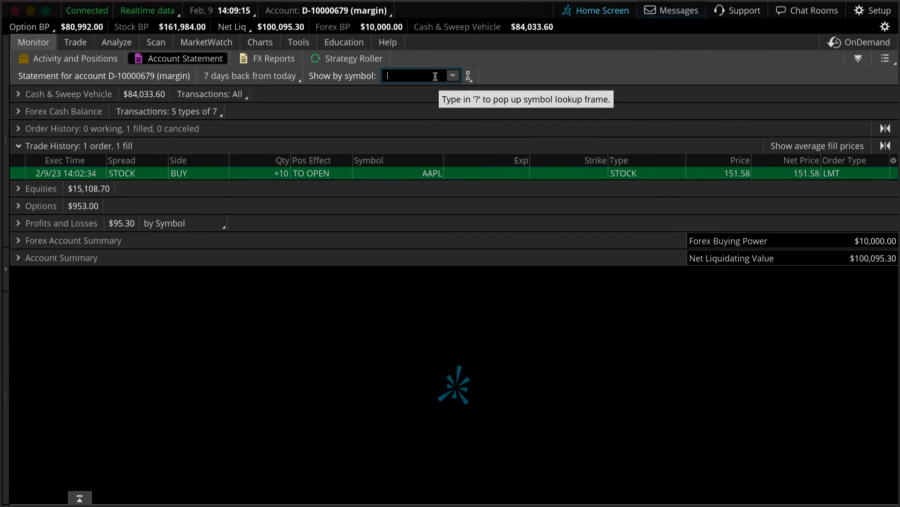
{"action": "key", "text": "Return"}
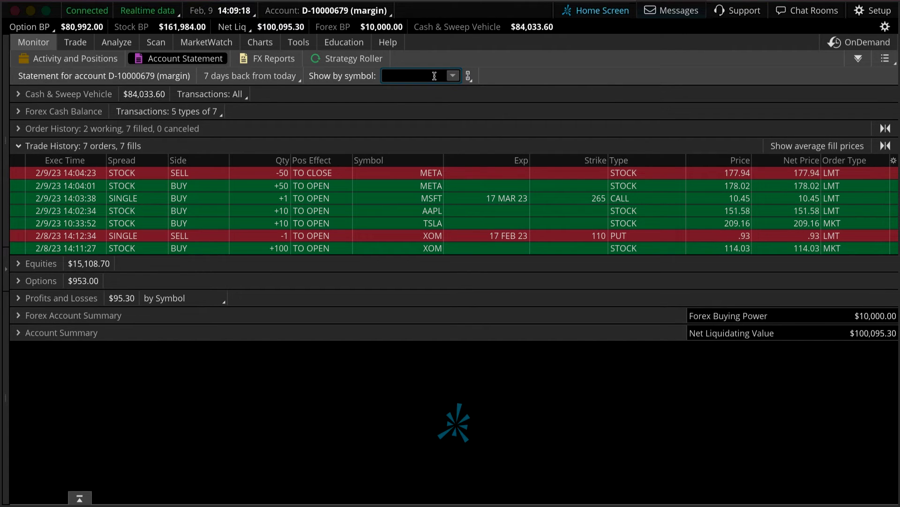
{"action": "left_click", "coordinate": [895, 161]}
{"action": "left_click", "coordinate": [872, 178]}
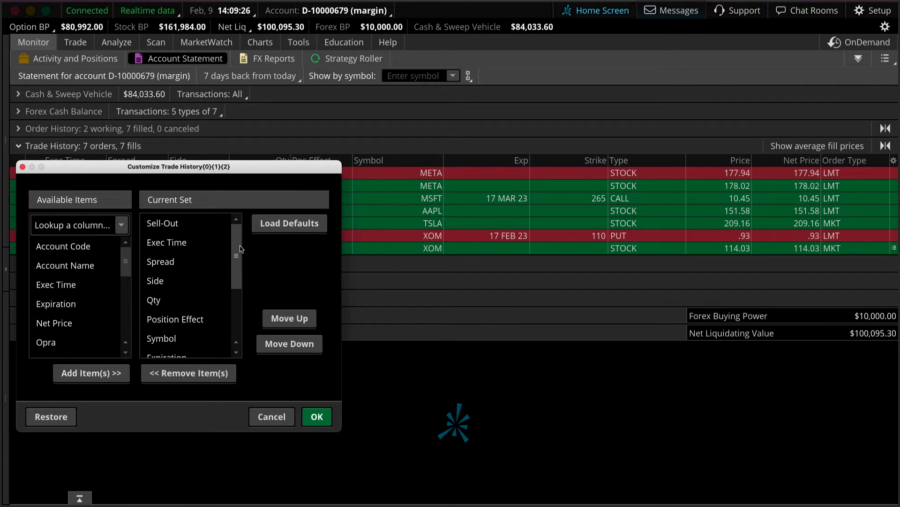
Remove the Order Type column from Trade History and apply
{"action": "left_click_drag", "start_coordinate": [241, 249], "coordinate": [223, 317]}
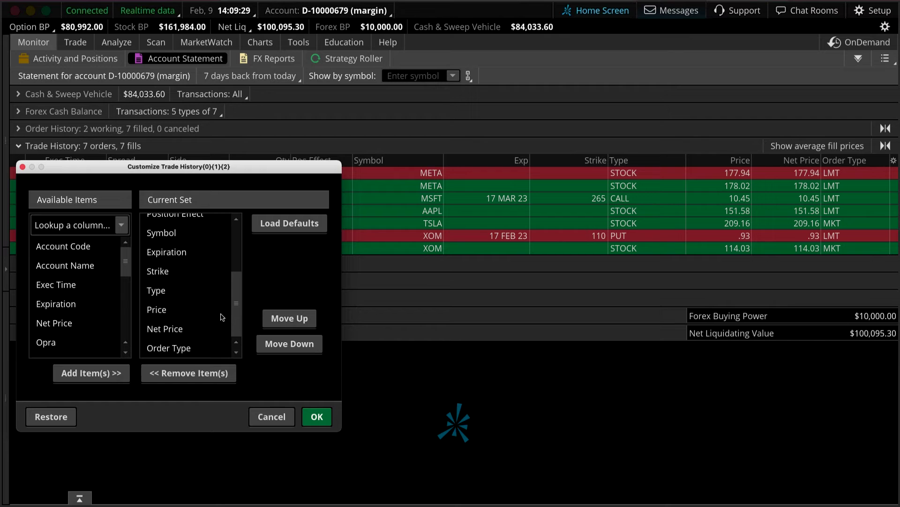
{"action": "left_click", "coordinate": [192, 351]}
{"action": "left_click", "coordinate": [191, 373]}
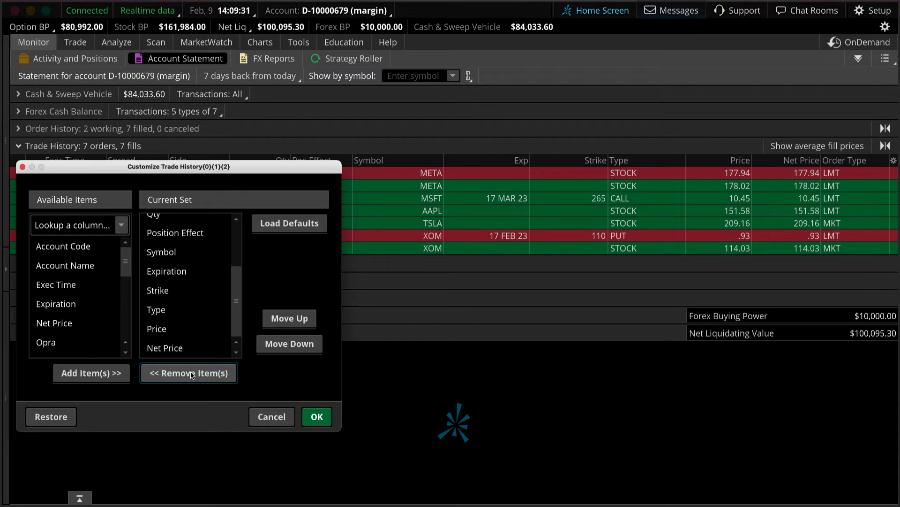
{"action": "left_click", "coordinate": [318, 417]}
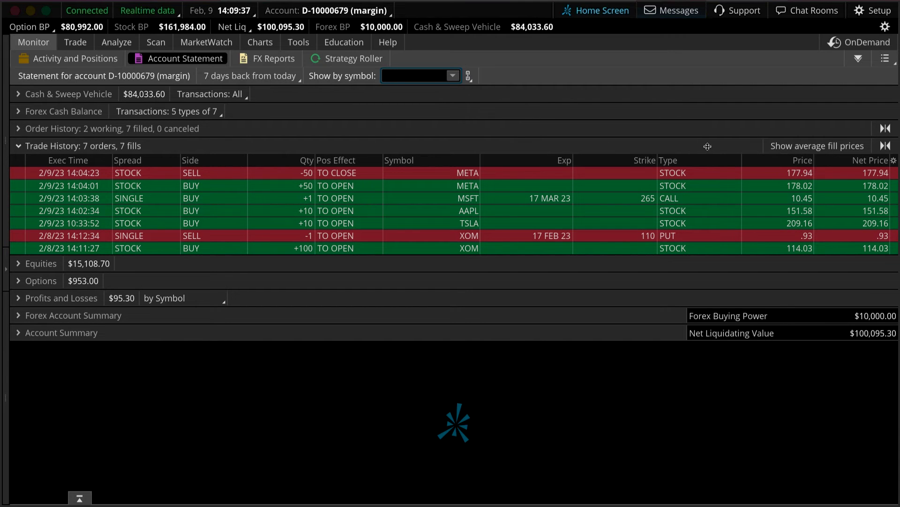
Restore the default Trade History columns via Load Defaults and apply
{"action": "left_click", "coordinate": [894, 160]}
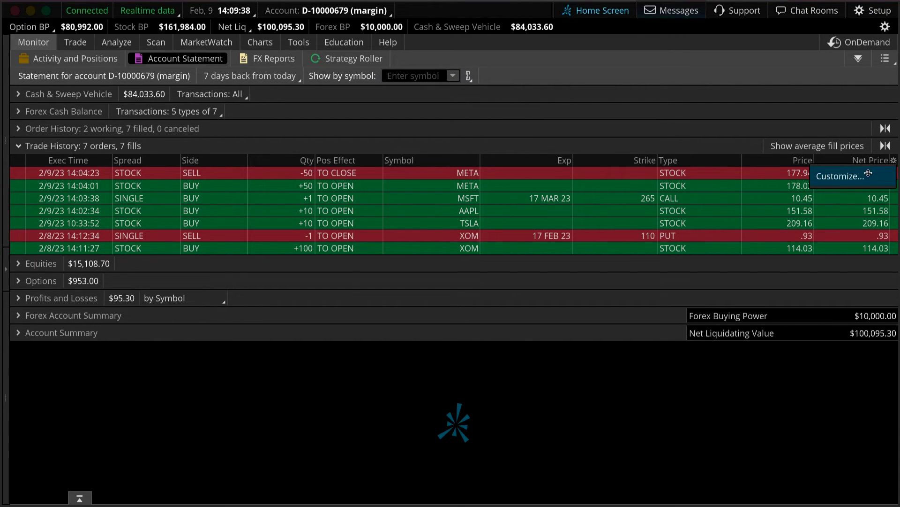
{"action": "left_click", "coordinate": [840, 175]}
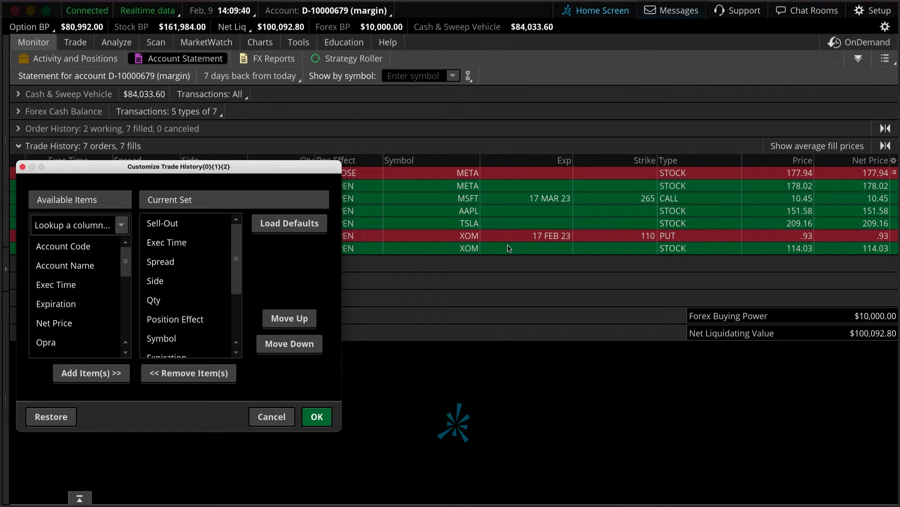
{"action": "left_click", "coordinate": [297, 224]}
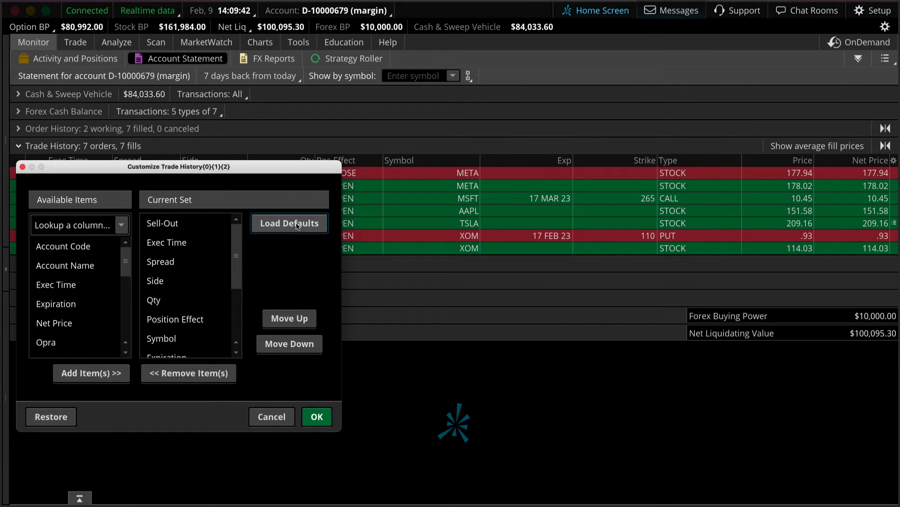
{"action": "left_click", "coordinate": [319, 415]}
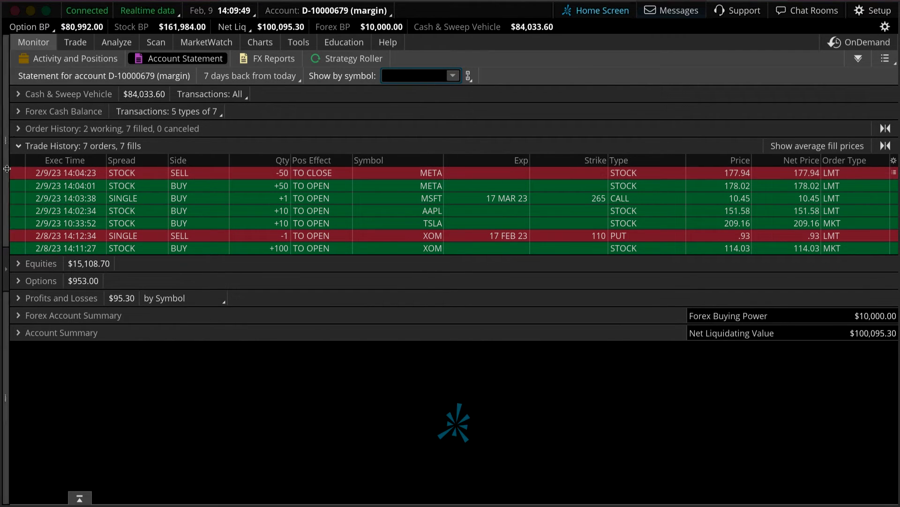
Collapse Trade History, view Equities and Options holdings, then collapse both sections
{"action": "left_click", "coordinate": [17, 146]}
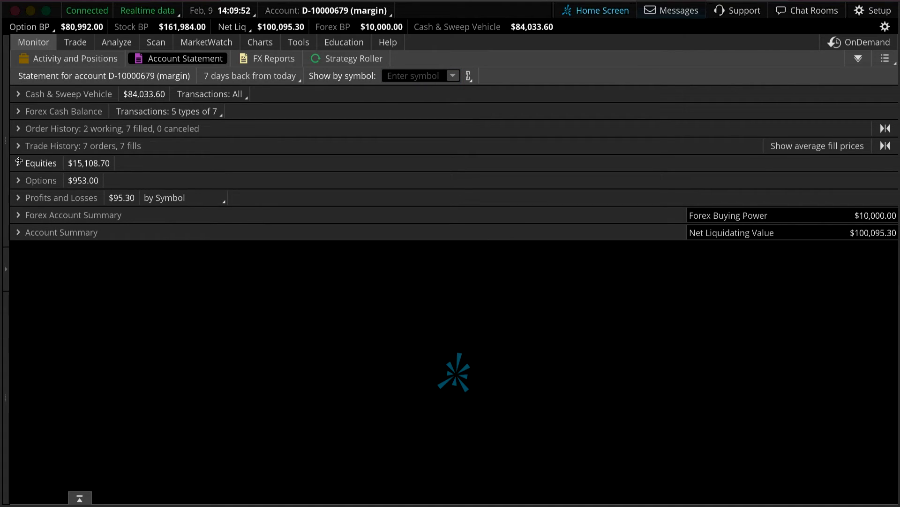
{"action": "left_click", "coordinate": [19, 162]}
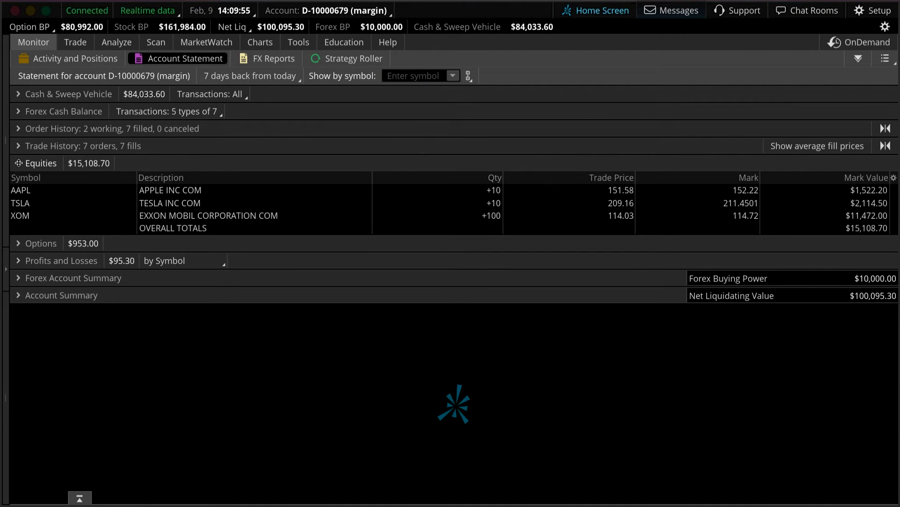
{"action": "left_click", "coordinate": [17, 244]}
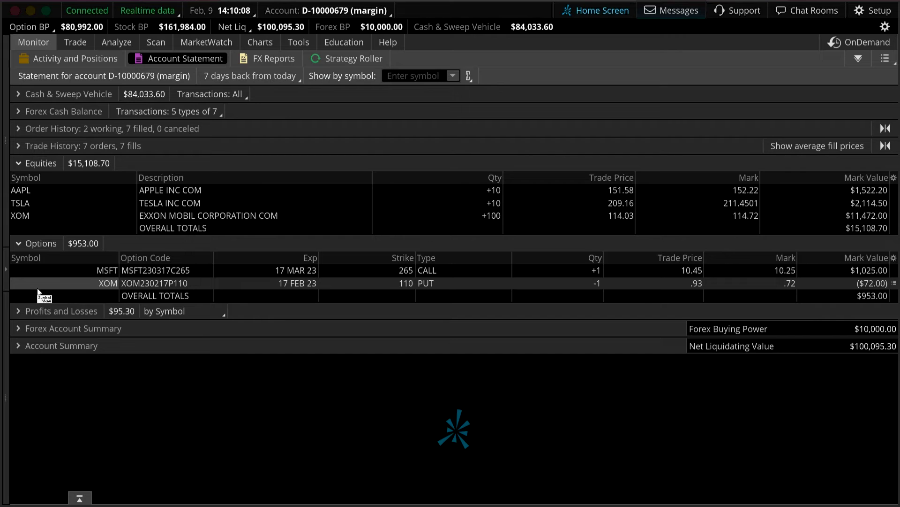
{"action": "left_click", "coordinate": [18, 163]}
{"action": "left_click", "coordinate": [18, 181]}
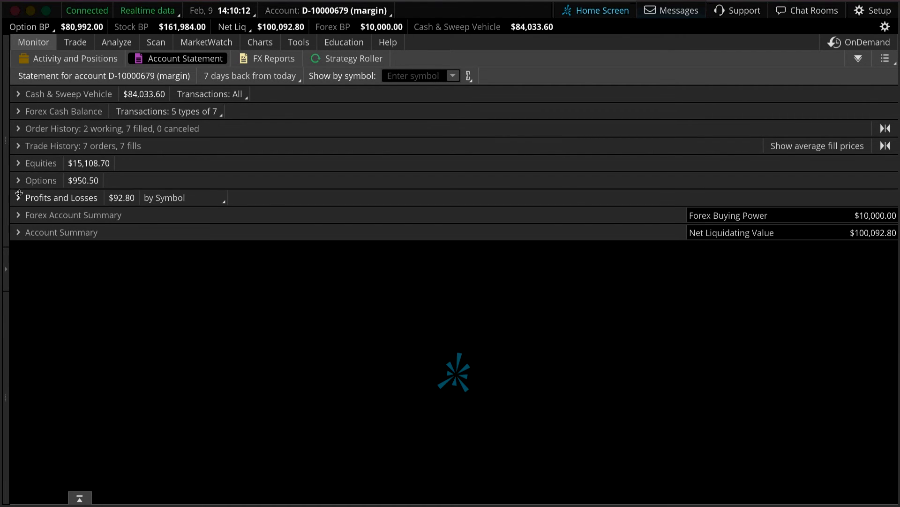
Expand Profits and Losses and change its grouping from by Symbol to Overall
{"action": "left_click", "coordinate": [17, 198]}
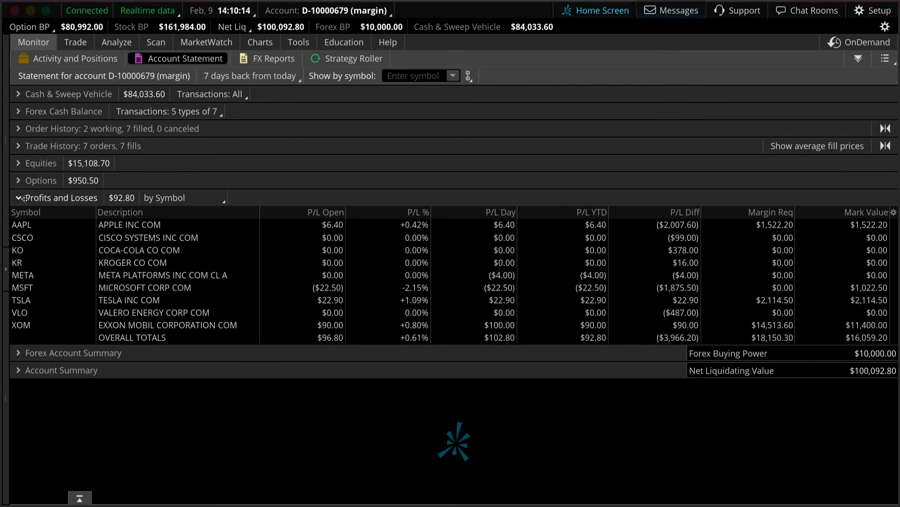
{"action": "left_click", "coordinate": [154, 198]}
{"action": "left_click", "coordinate": [154, 259]}
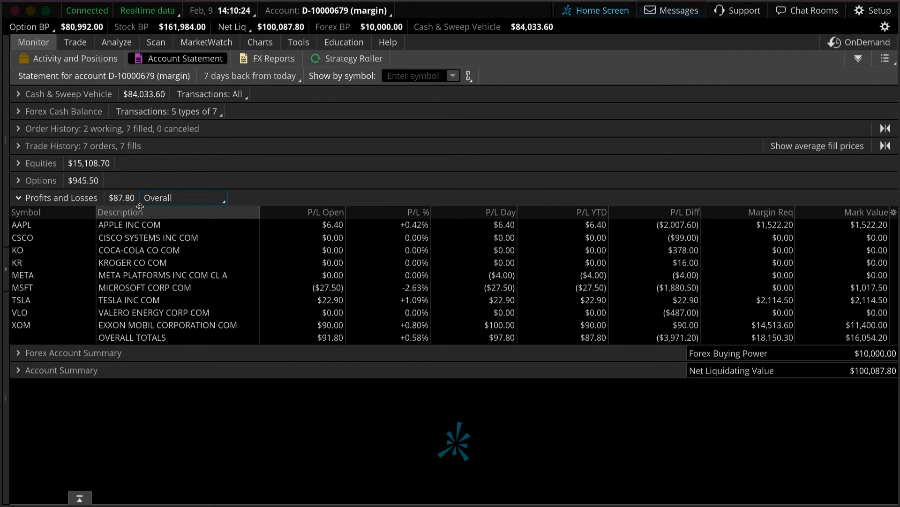
Sort P/L rows by P/L Open, then by P/L YTD, and collapse the section
{"action": "left_click", "coordinate": [299, 213]}
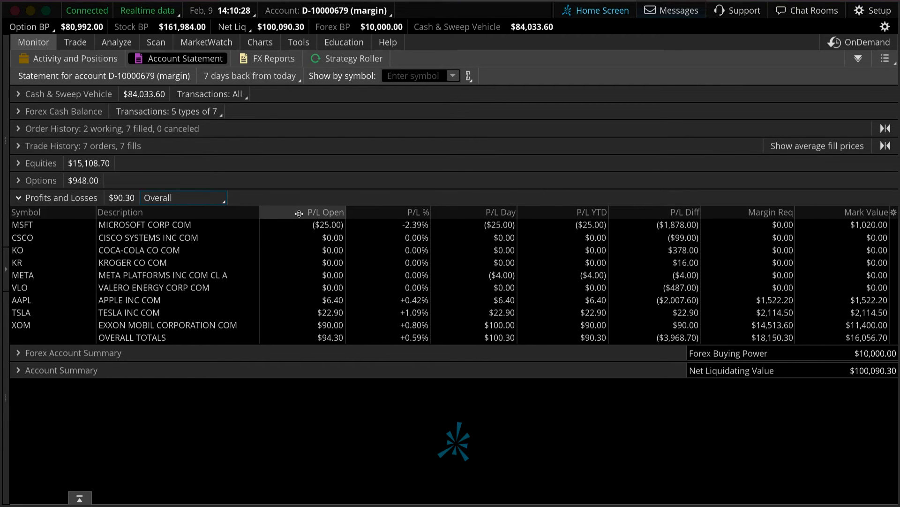
{"action": "left_click", "coordinate": [300, 214]}
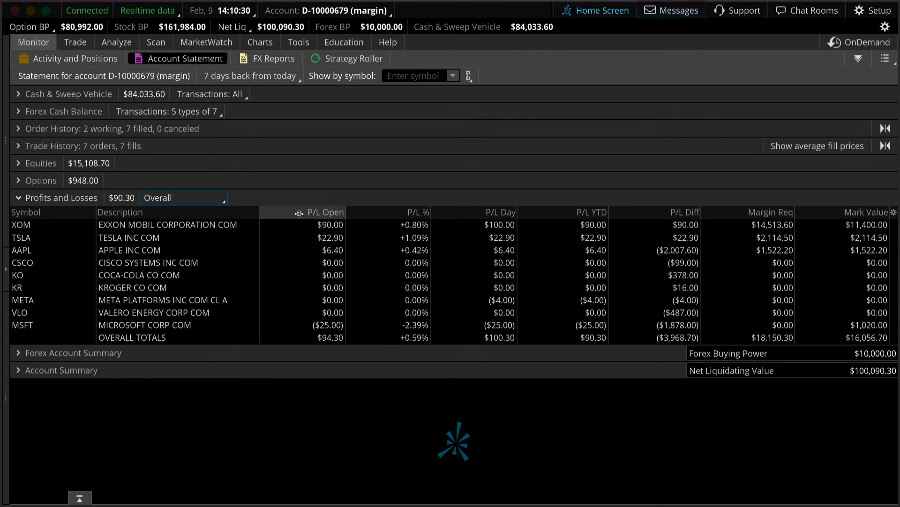
{"action": "left_click", "coordinate": [299, 213]}
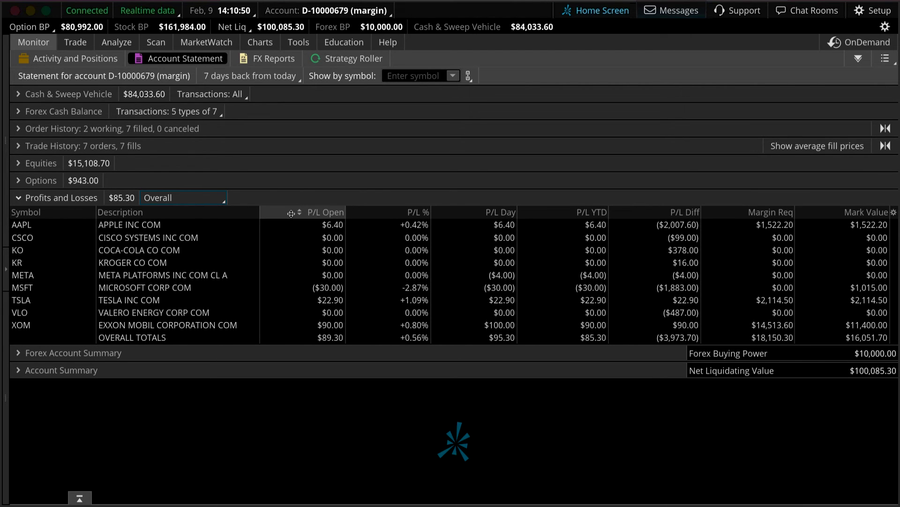
{"action": "left_click", "coordinate": [555, 213]}
{"action": "left_click", "coordinate": [554, 212]}
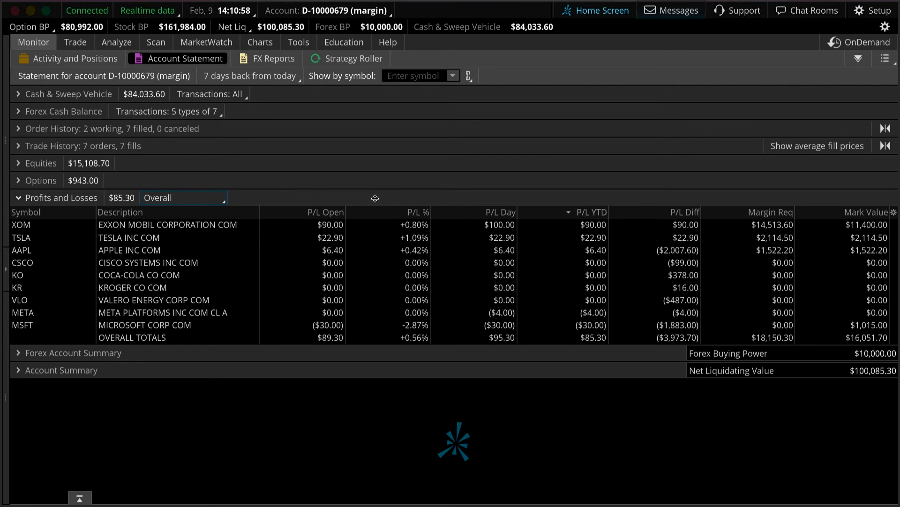
{"action": "left_click", "coordinate": [18, 197]}
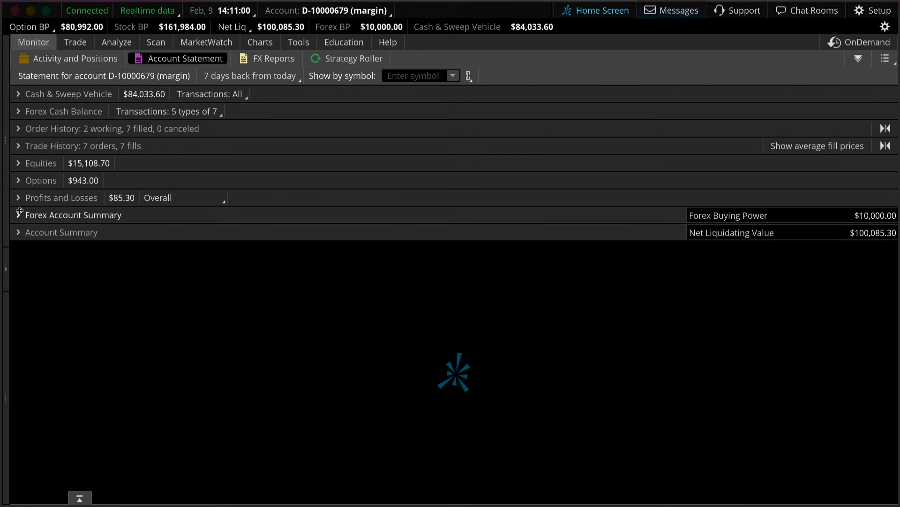
Expand Account Summary and view the Stock Buying Power tooltip
{"action": "left_click", "coordinate": [17, 233]}
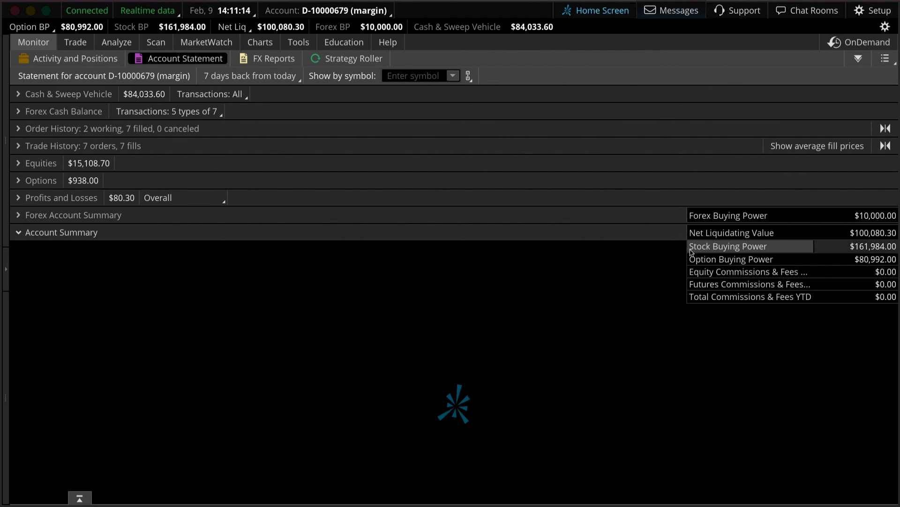
{"action": "mouse_move", "coordinate": [691, 252]}
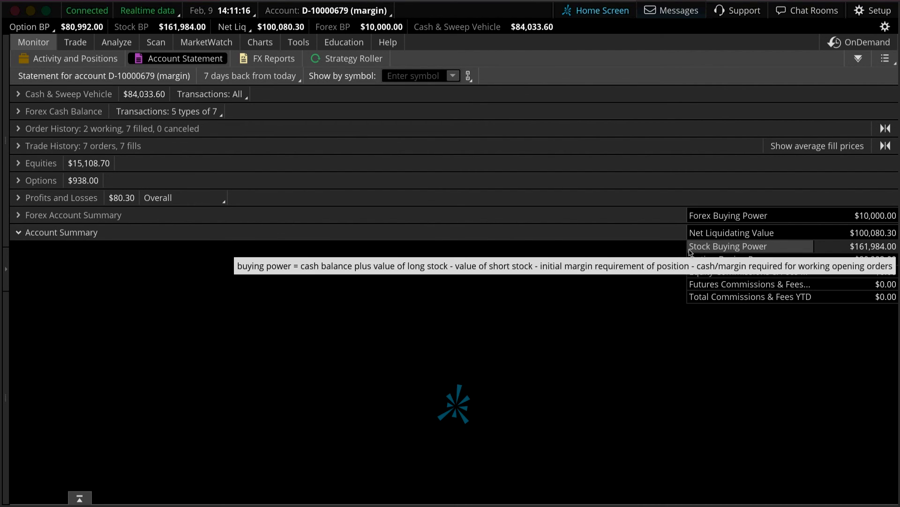